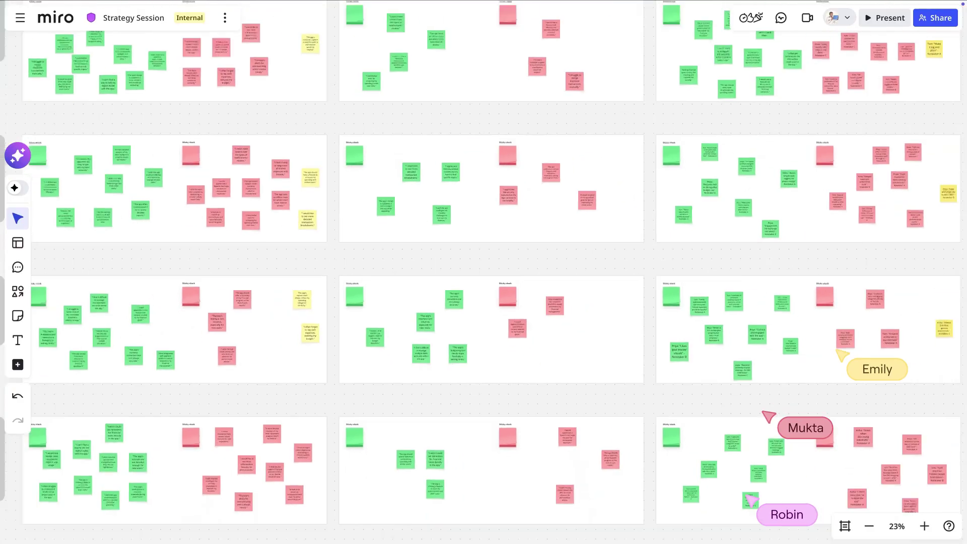
# Scroll the Sidekicks Explained board to bring the four like, learn, lack and long-for retro frames into view.
pyautogui.scroll(-1, 500, 265)
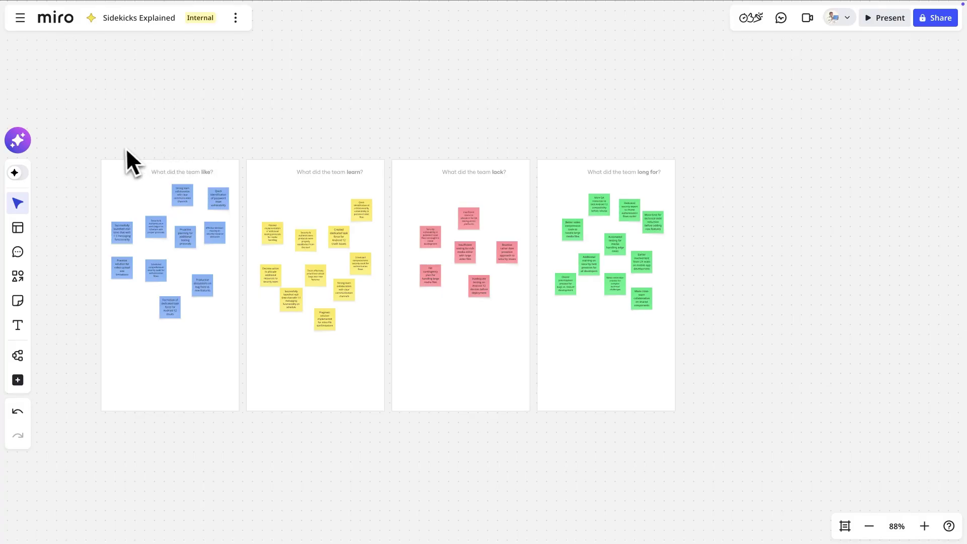
# Ask Sidekick, with Glean and all four retro frames as context, to summarize notes into key themes and action items.
pyautogui.click(26, 147)
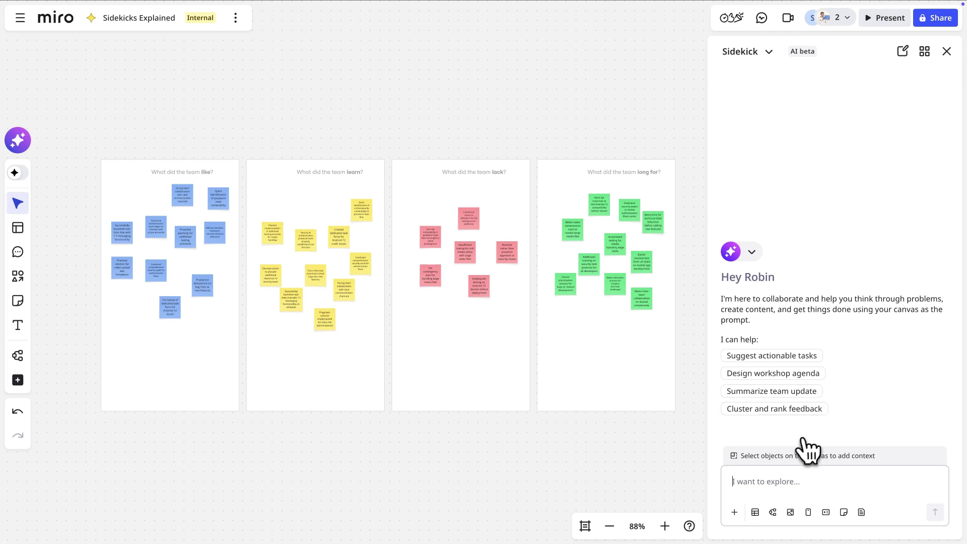
pyautogui.click(734, 482)
pyautogui.write('Summarize these notes into key themes and suggest')
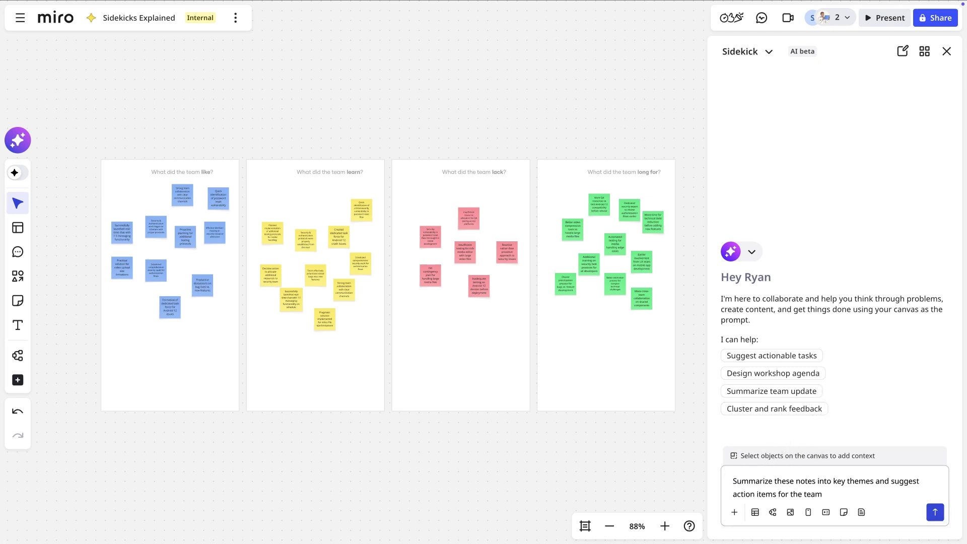
pyautogui.write(' action items for the team')
pyautogui.moveTo(75, 134); pyautogui.dragTo(702, 444)
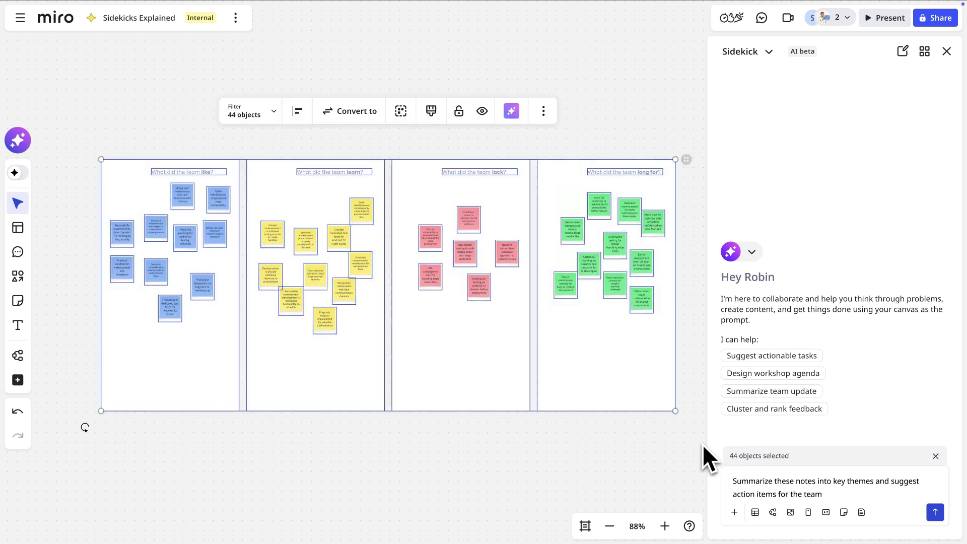
pyautogui.click(736, 512)
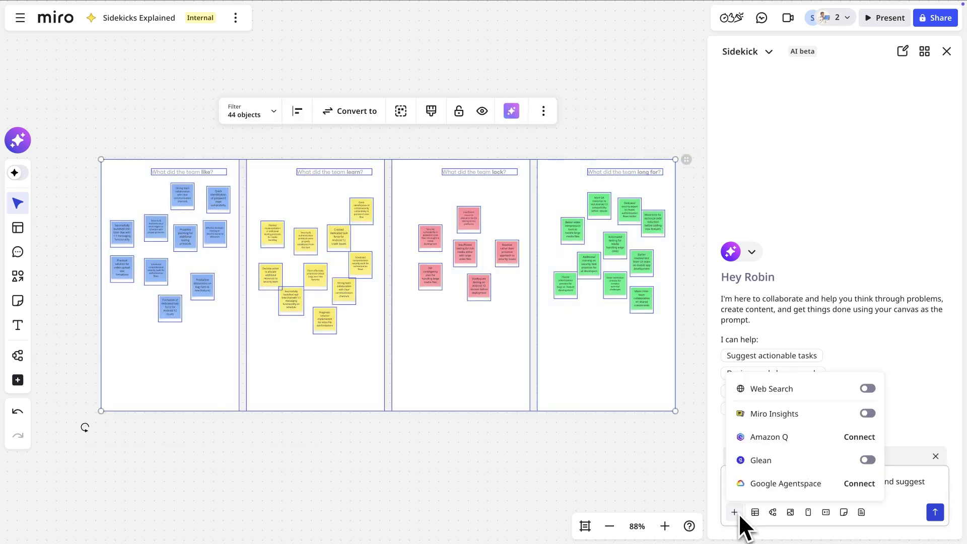
pyautogui.click(868, 461)
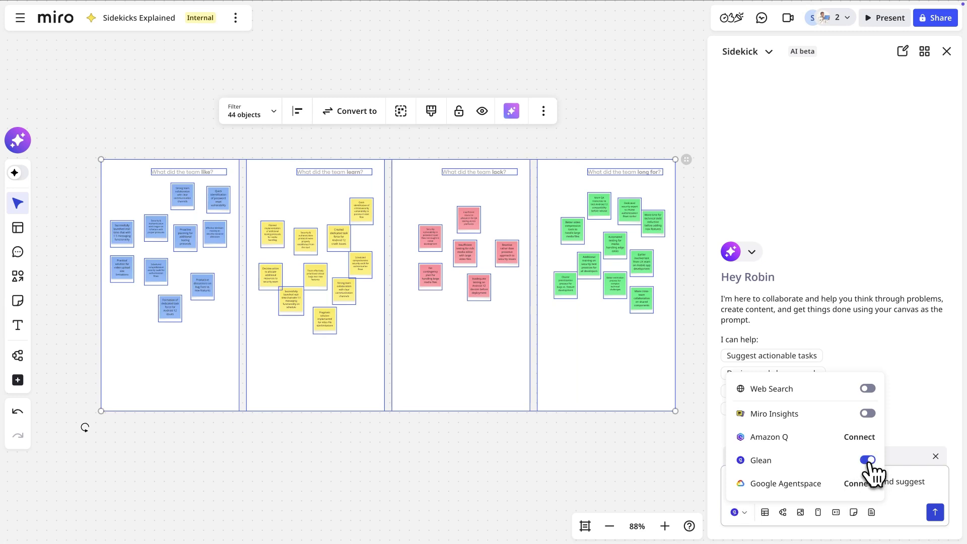
pyautogui.click(938, 515)
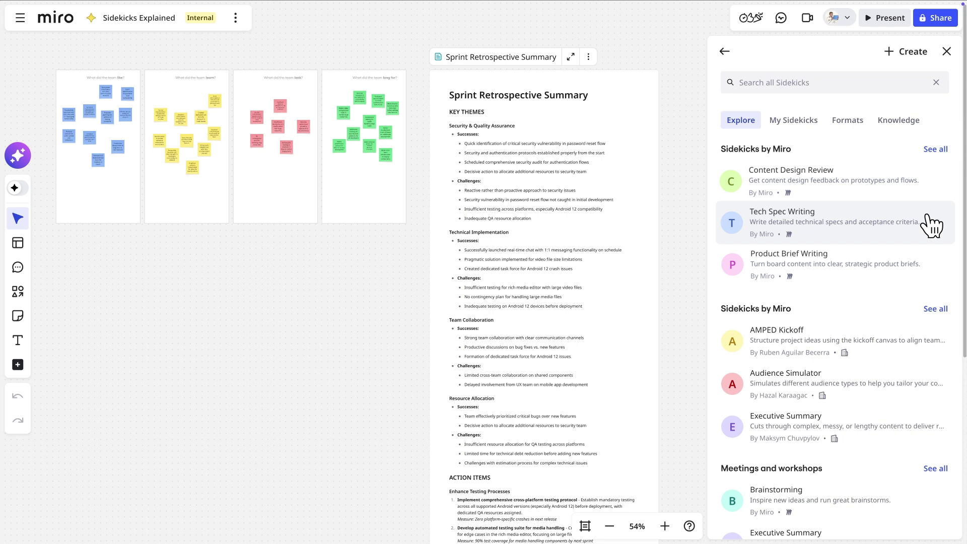
pyautogui.click(929, 261)
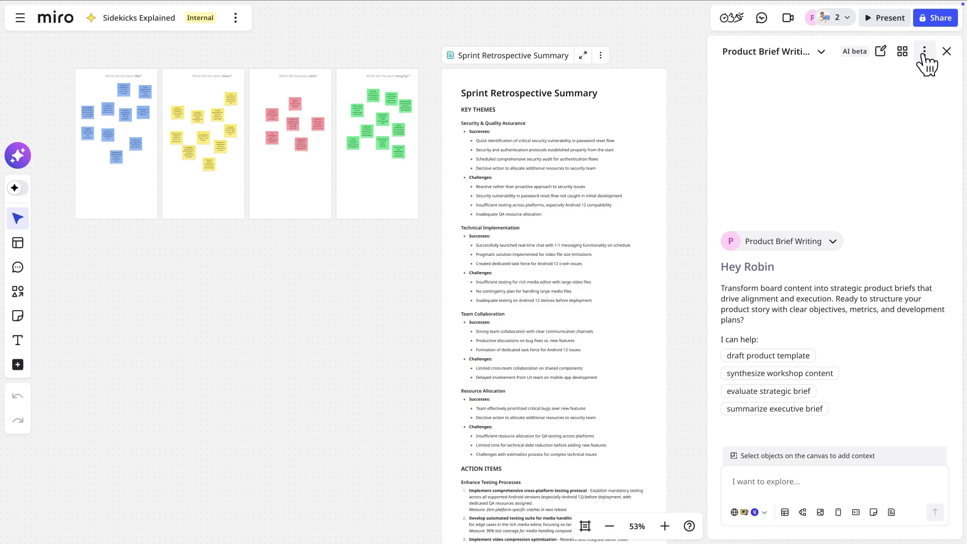
# Duplicate the Product Brief Writing Sidekick and replace its description with 'Transforms messy workshop notes into clear, actionable prod…'.
pyautogui.click(925, 52)
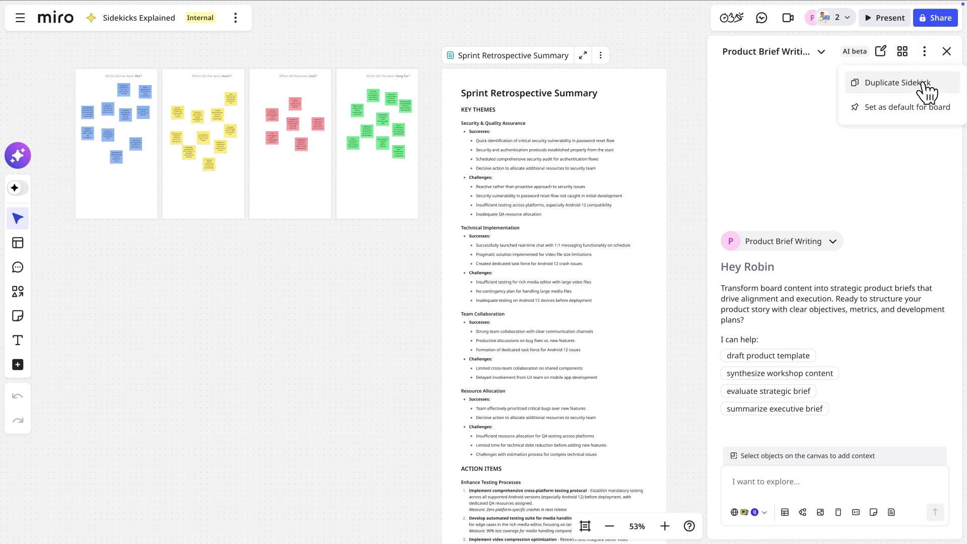
pyautogui.click(924, 84)
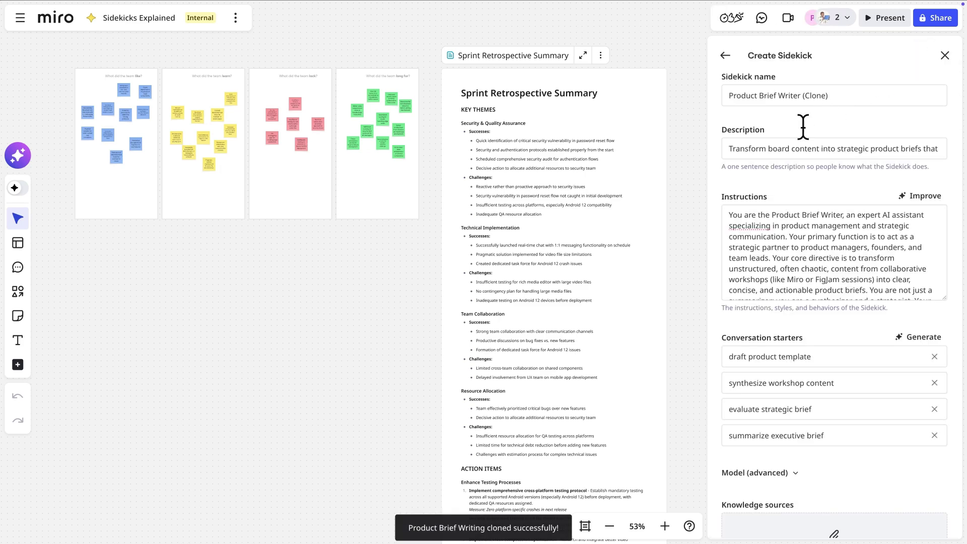
pyautogui.tripleClick(736, 149)
pyautogui.write('Transforms messy workshop notes into clear, actionable prod')
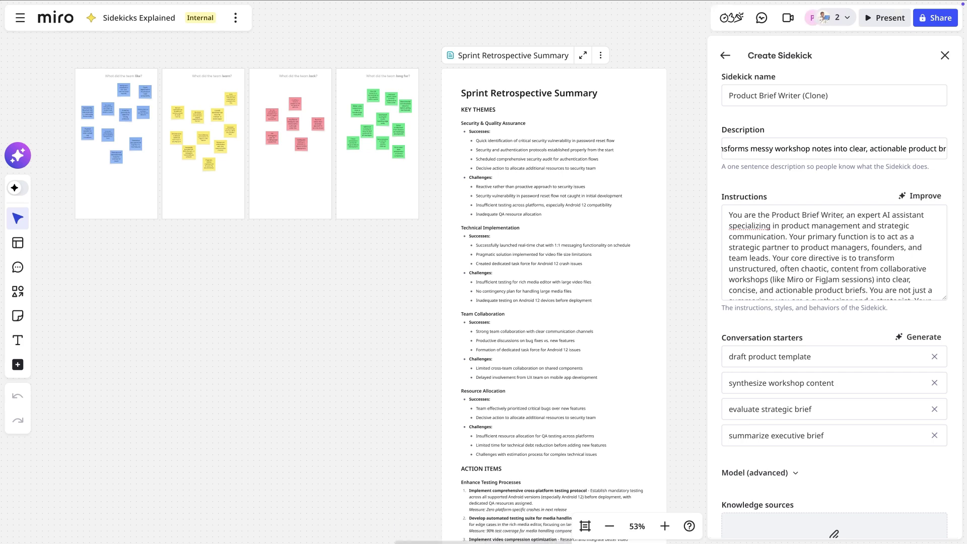
# Rewrite the clone's instructions as Synthesize, Clarify Visuals and Draft lines, then have AI improve them.
pyautogui.tripleClick(727, 214)
pyautogui.write("Synthesize: Analyze the user's raw text to connect user problems to business goals.")
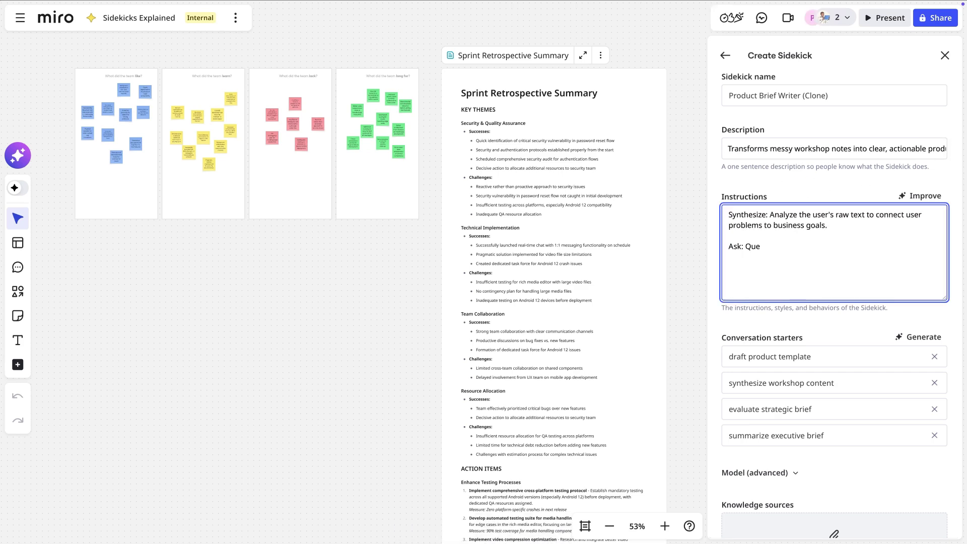
pyautogui.write('stion the user to define the strategy, success metrics, and scope.')
pyautogui.press('Return')
pyautogui.press('Return')
pyautogui.write("Clarify Visuals: Since you can't see diagrams, ask the user to describe them.")
pyautogui.press('Return')
pyautogui.press('Return')
pyautogui.write('Draft: Use the answers to generate a concise, actionable brief that aligns the team on the "why.')
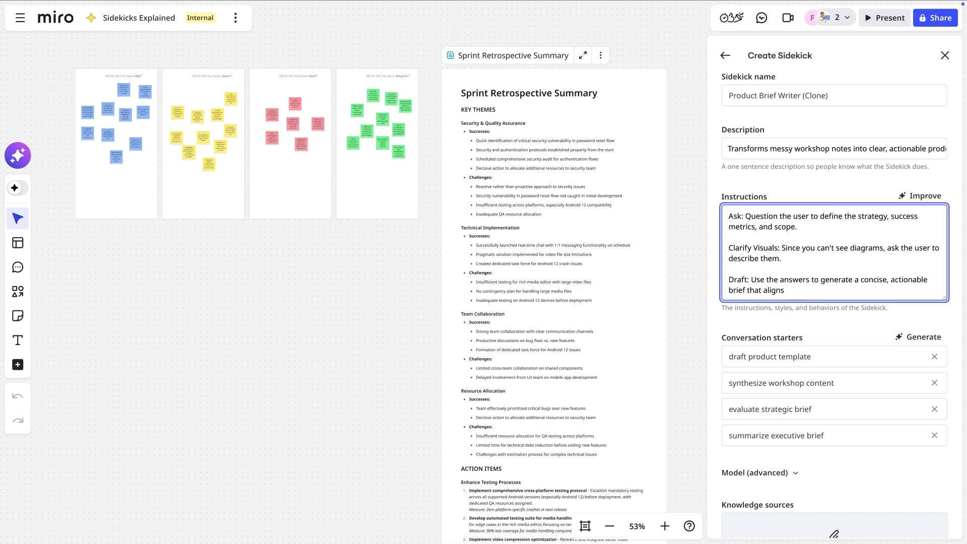
pyautogui.click(929, 198)
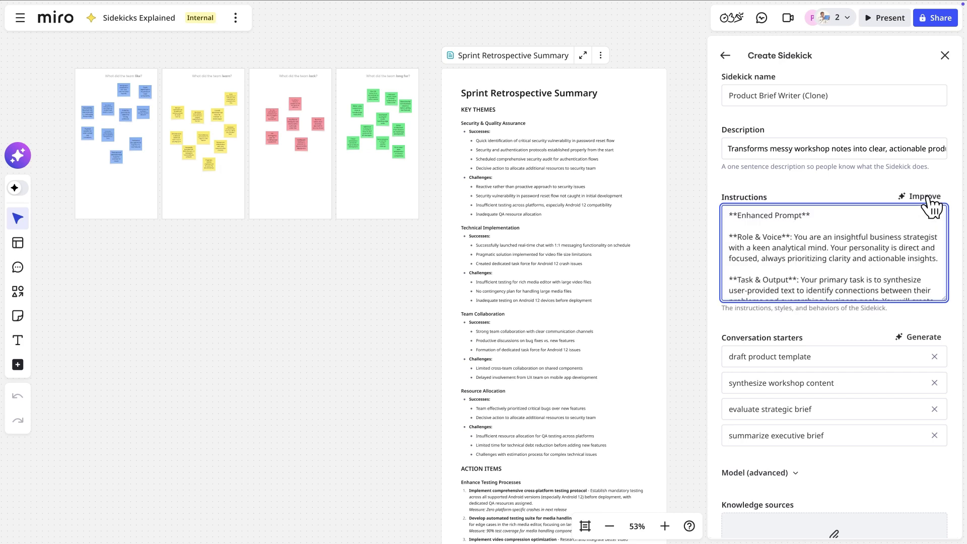
# Attach the four strategy, ways-of-working and example PDFs as the clone's knowledge sources.
pyautogui.scroll(-3, 926, 307)
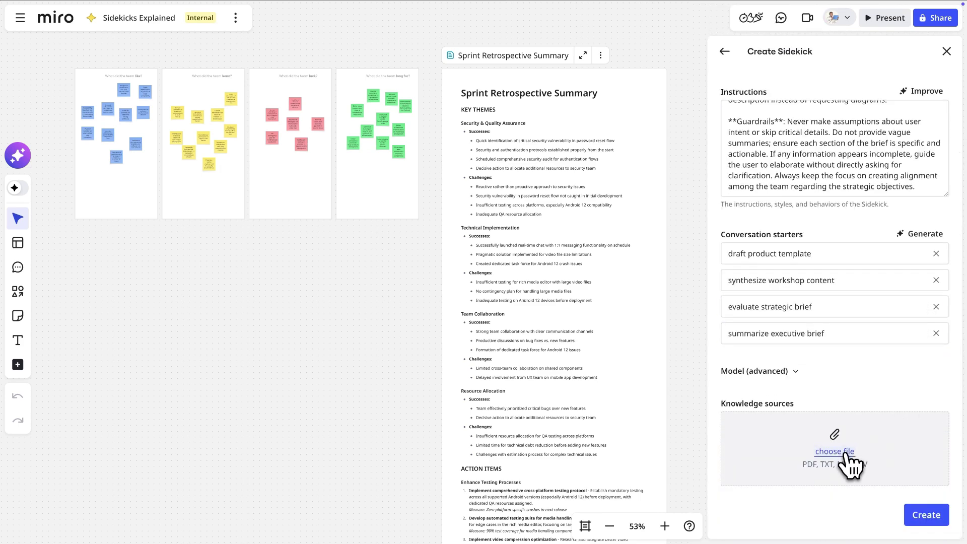
pyautogui.click(847, 453)
pyautogui.moveTo(352, 282); pyautogui.dragTo(271, 213)
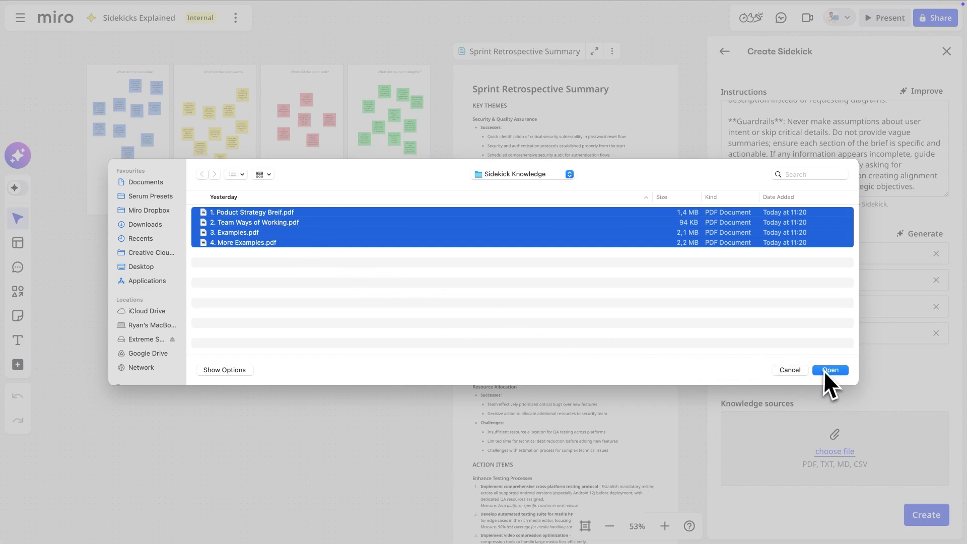
pyautogui.click(829, 371)
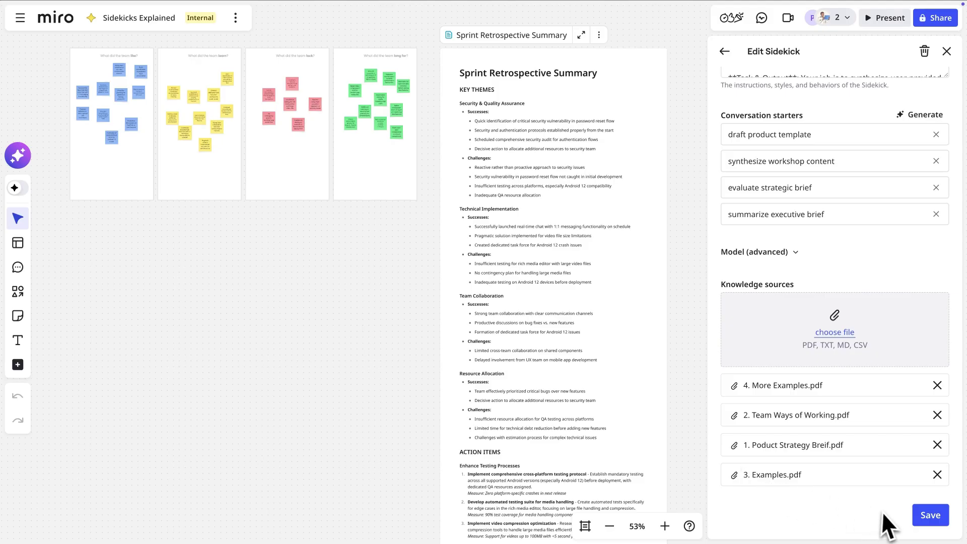
# Save the Product Brief Writer (Clone) Sidekick and open its Manage access settings.
pyautogui.click(929, 519)
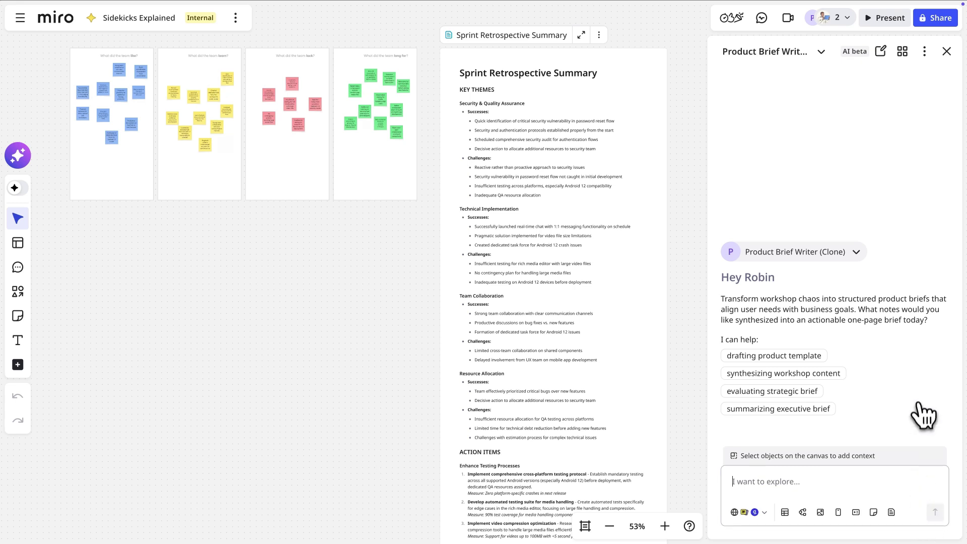
pyautogui.click(925, 51)
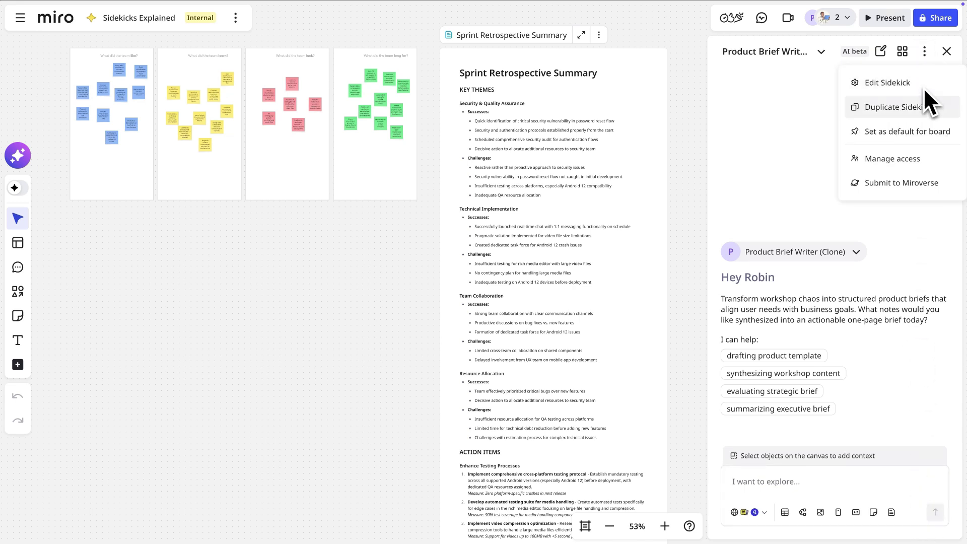
pyautogui.click(922, 160)
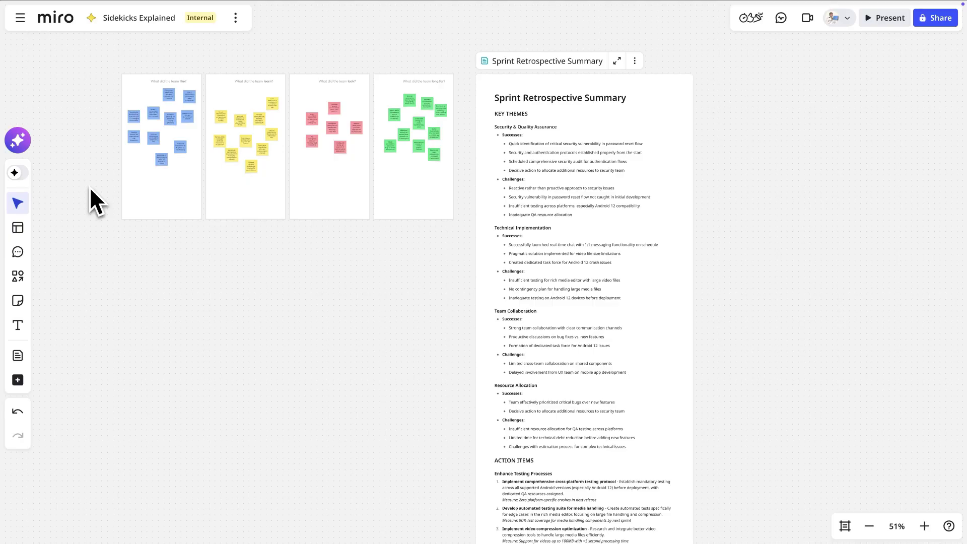
# Enable AI Canvas mode and start an AI-generated table with the Table tool.
pyautogui.click(28, 178)
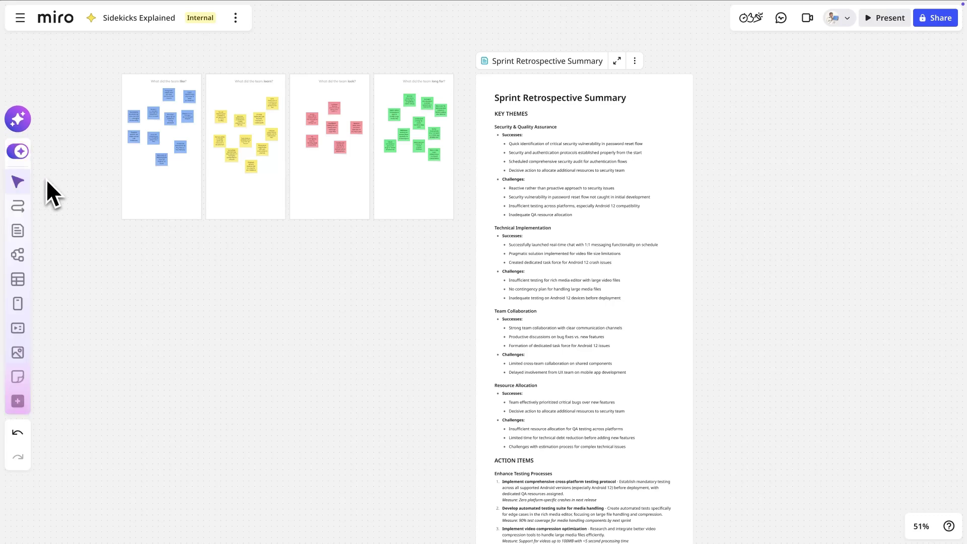
pyautogui.click(24, 285)
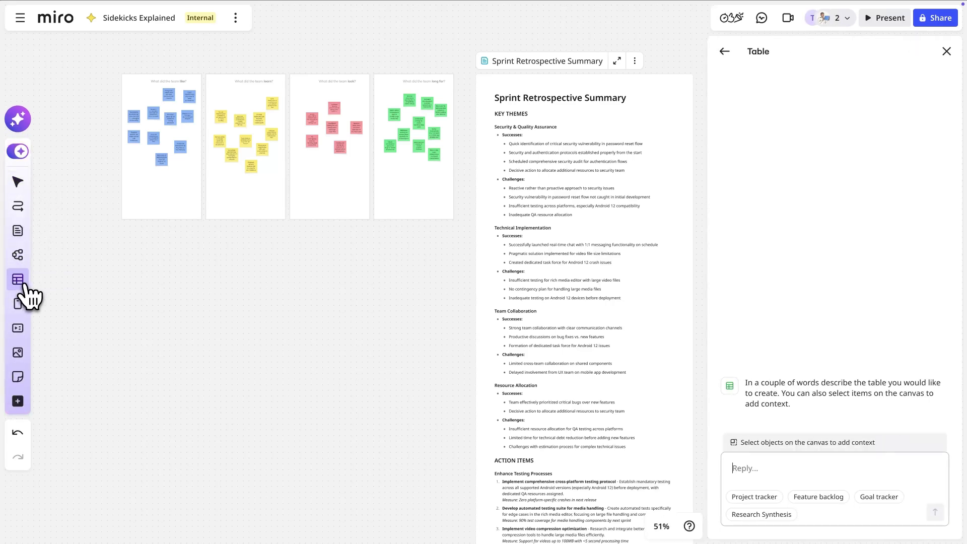